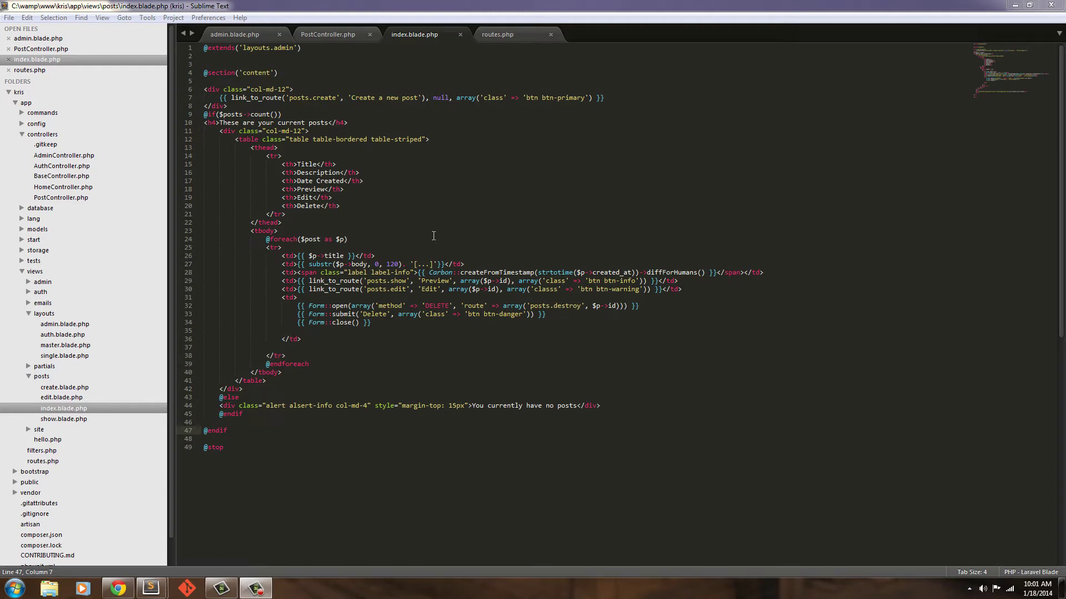
Fix the create-post link on line 7 by removing the stray brace and adding closing parentheses.
click(422, 98)
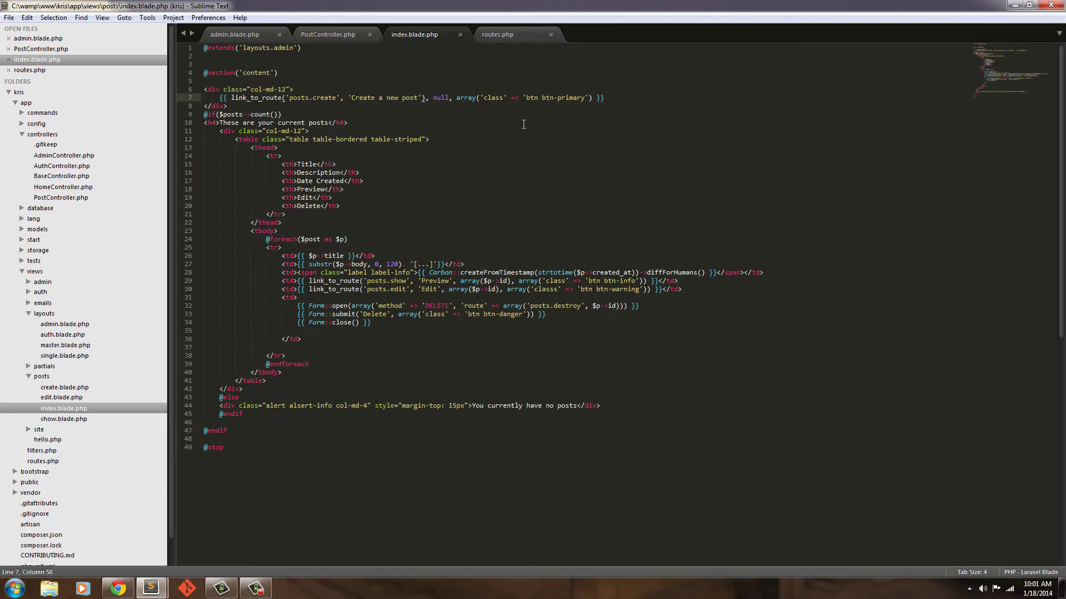
key(BackSpace)
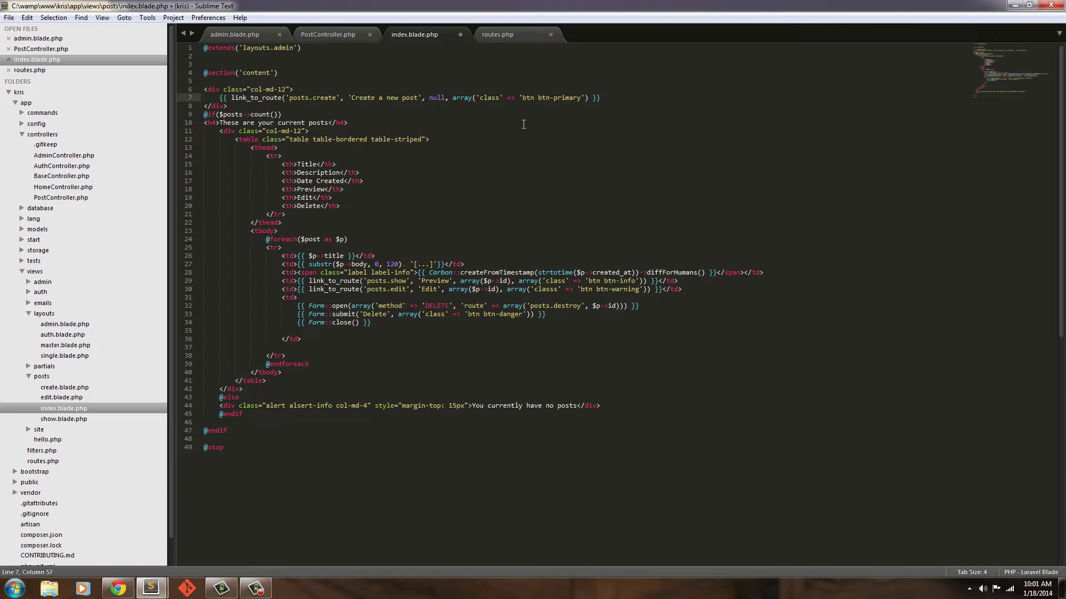
click(587, 97)
text())
text())
drag(228, 430, 191, 431)
key(Delete)
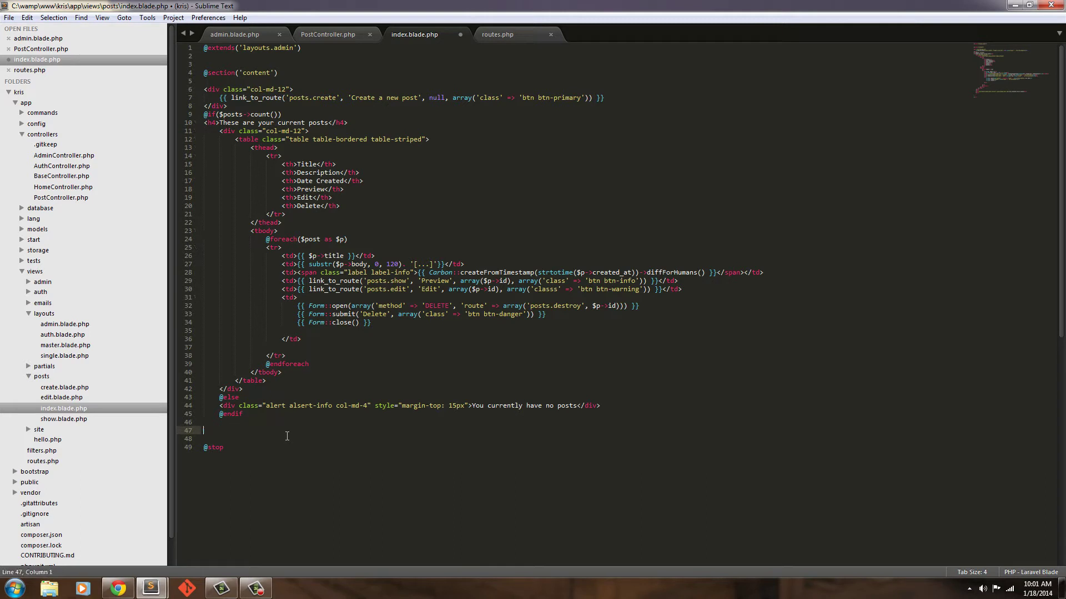
key(ctrl+s)
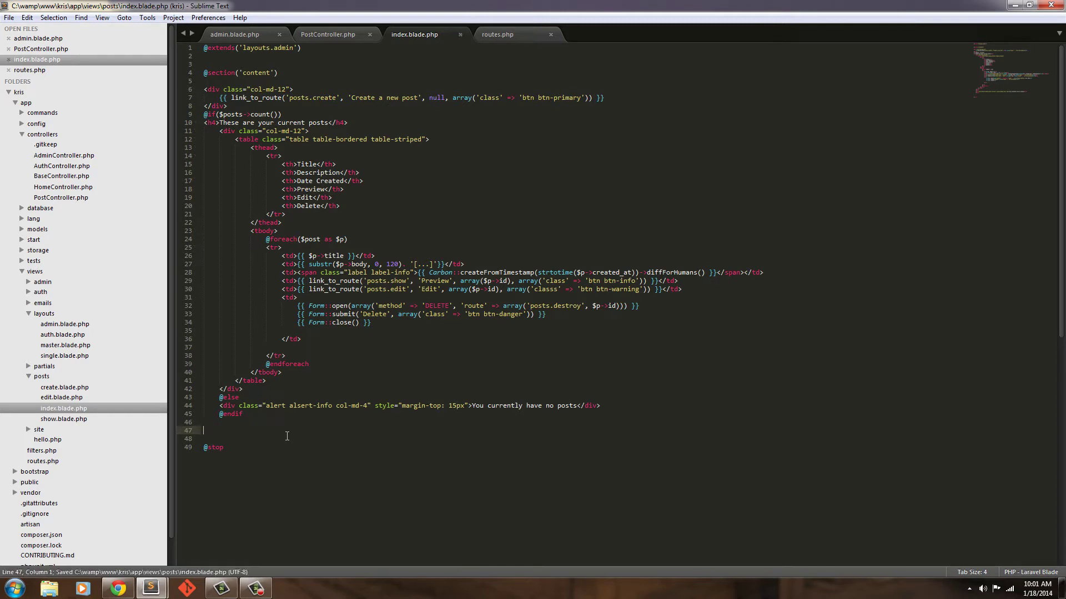
In routes.php, add Route::resource('posts', 'PostController'); after the logout route and save.
click(42, 461)
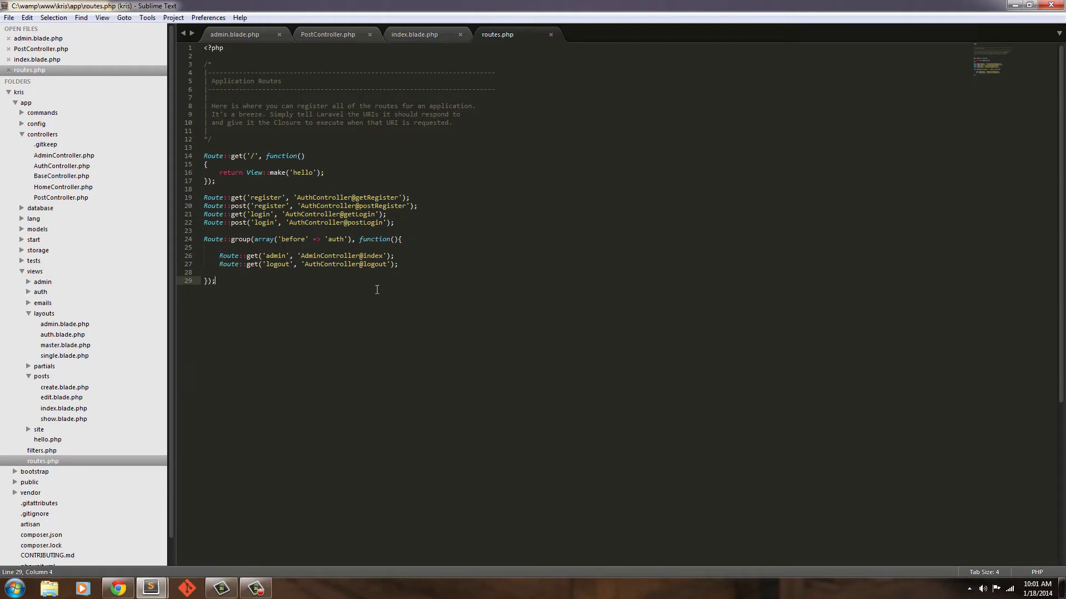
click(430, 264)
key(Return)
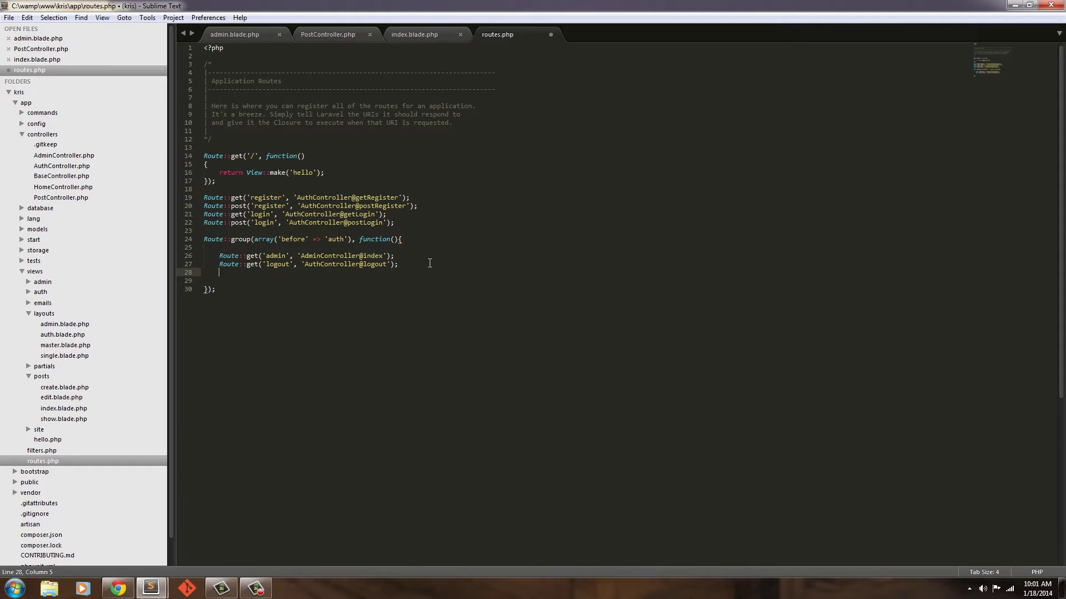
text(Route::)
text(resou)
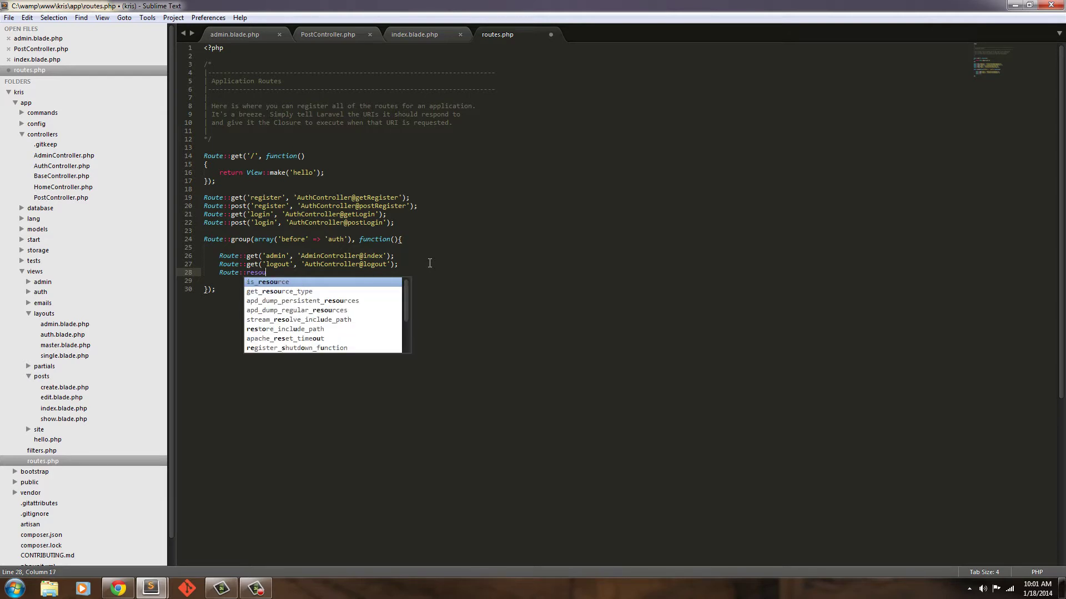
text(rc)
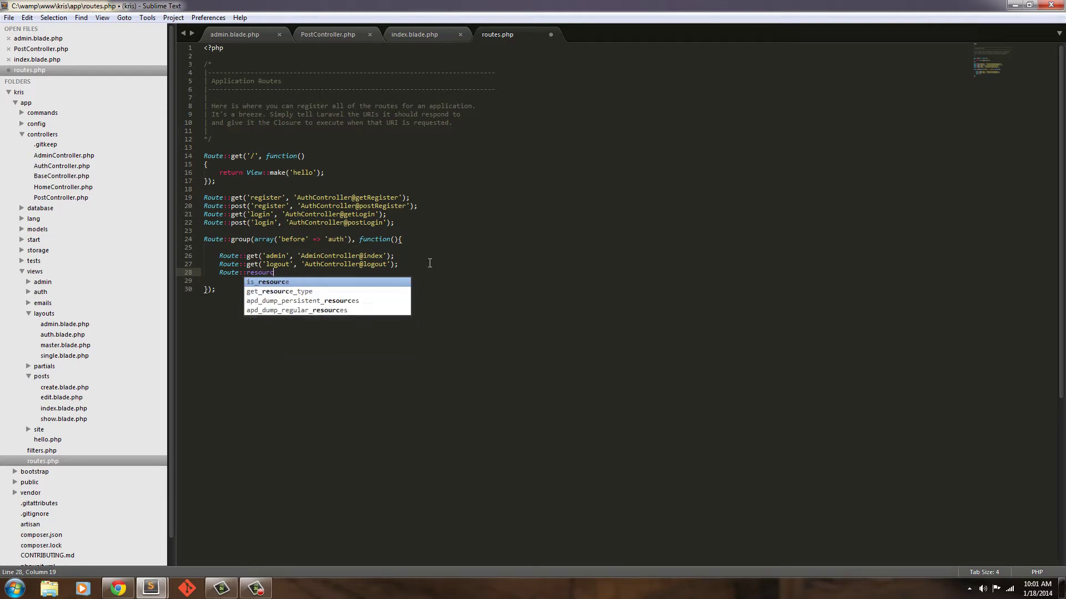
text(e(')
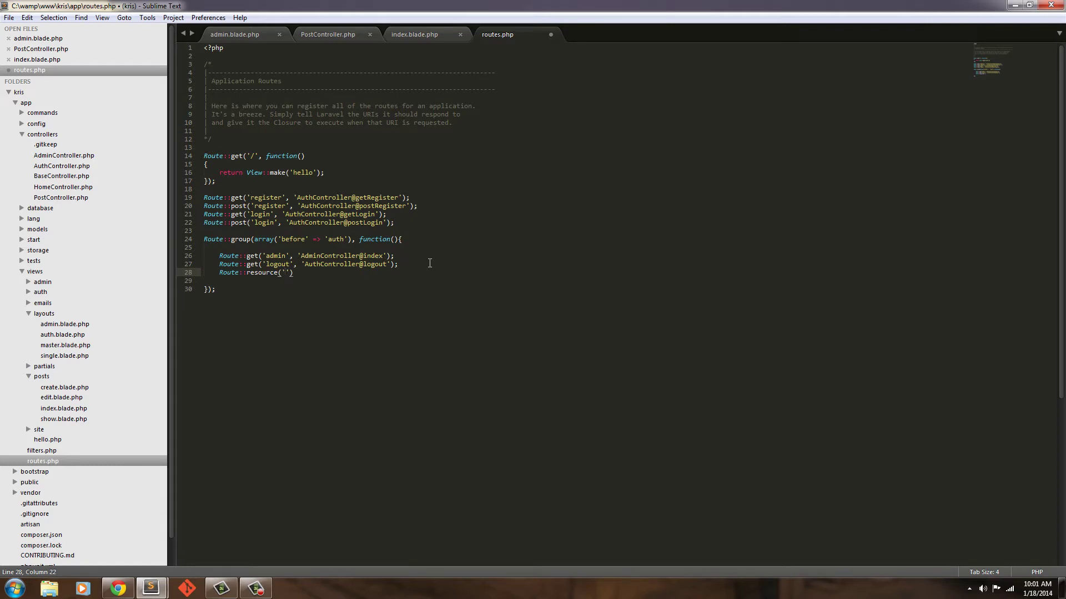
text(posts)
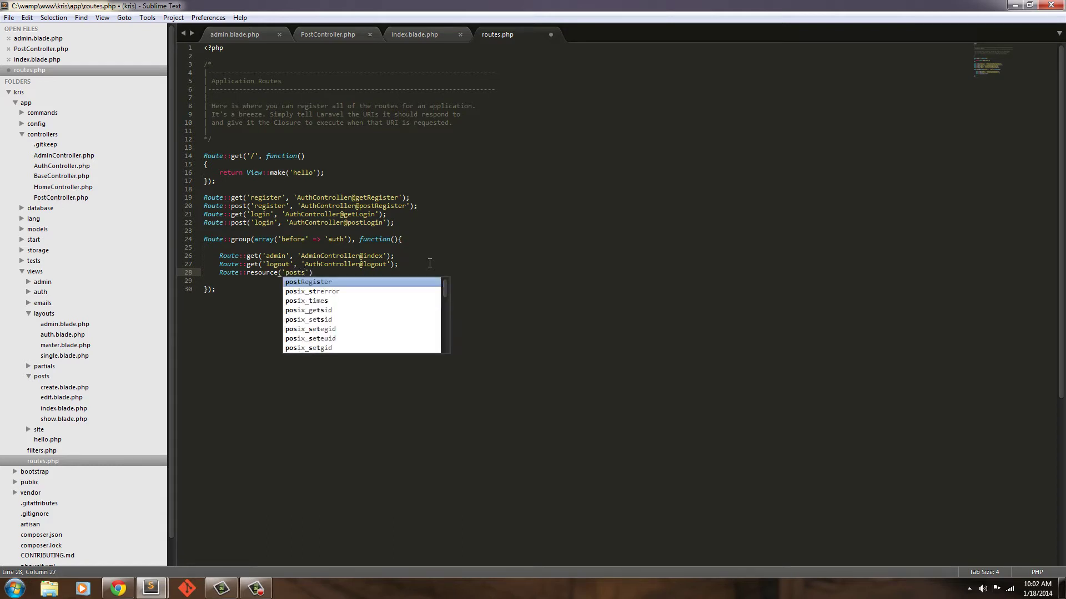
text(', )
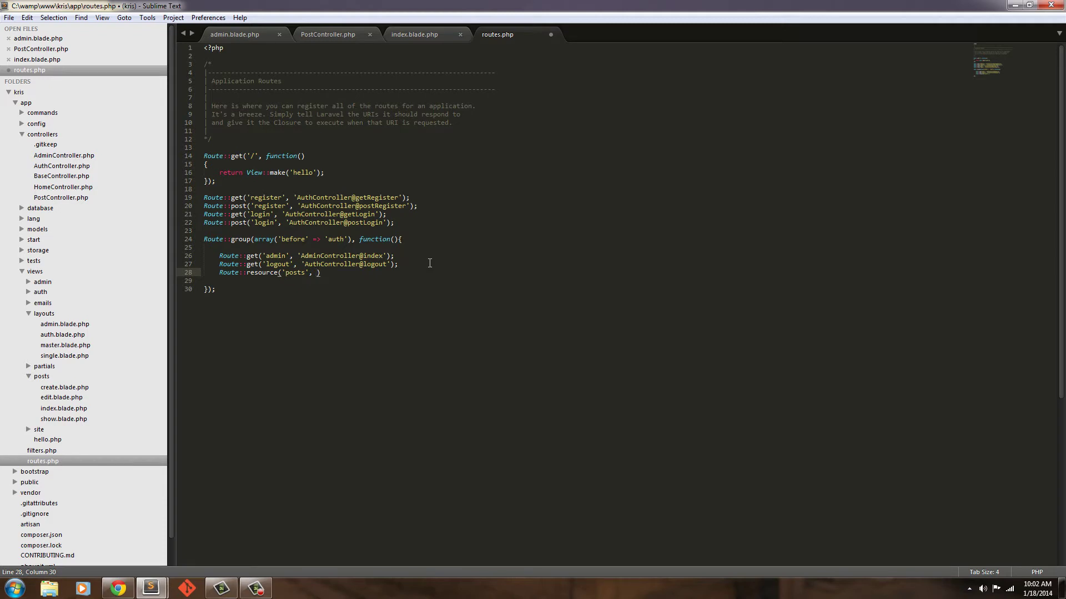
text(')
text(PostContr)
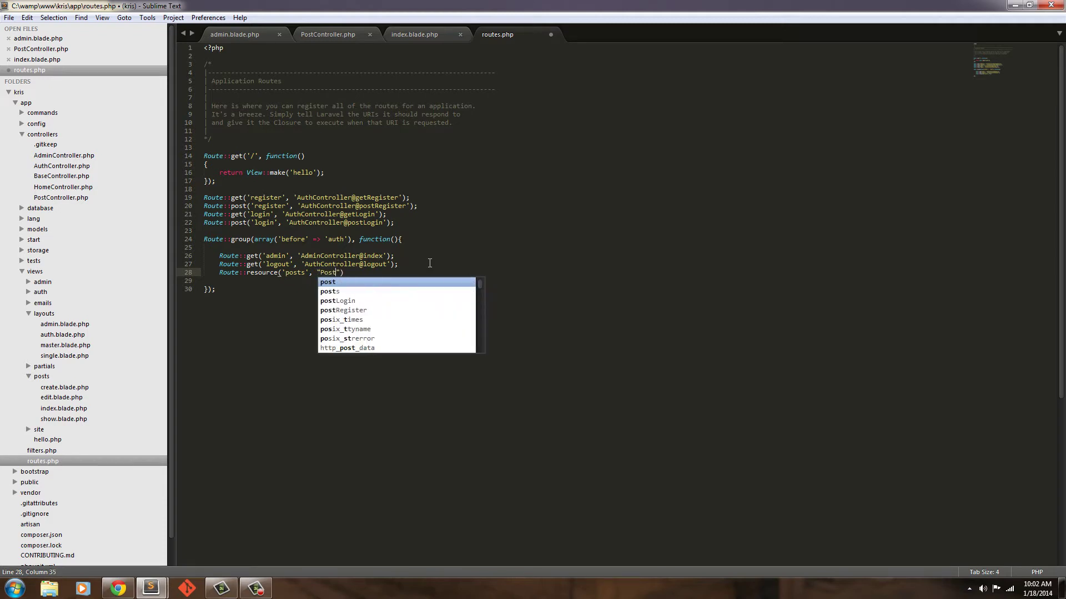
text(oller'))
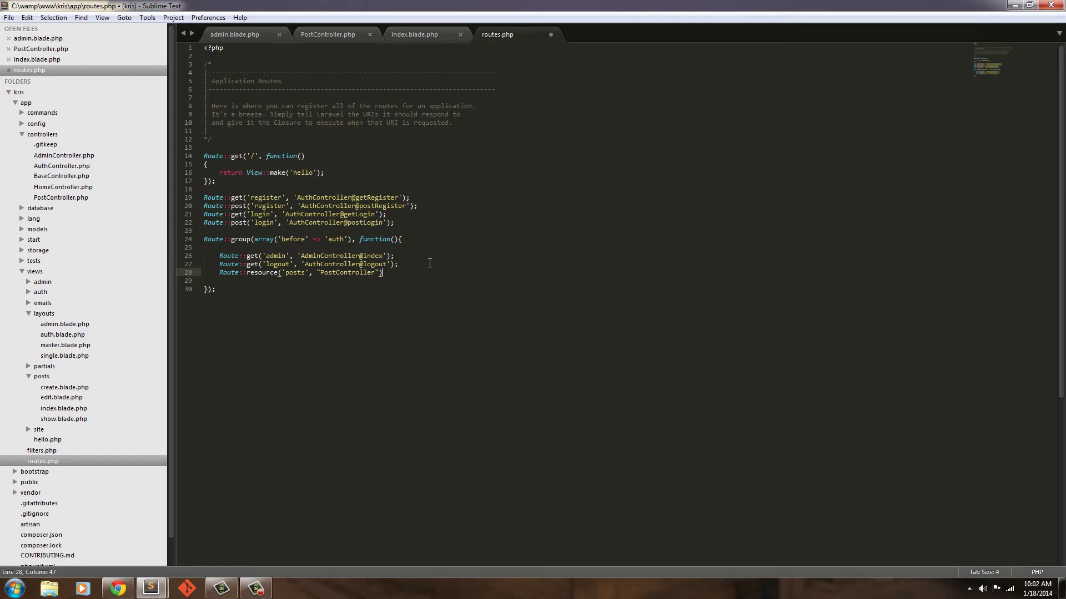
text(;)
key(ctrl+s)
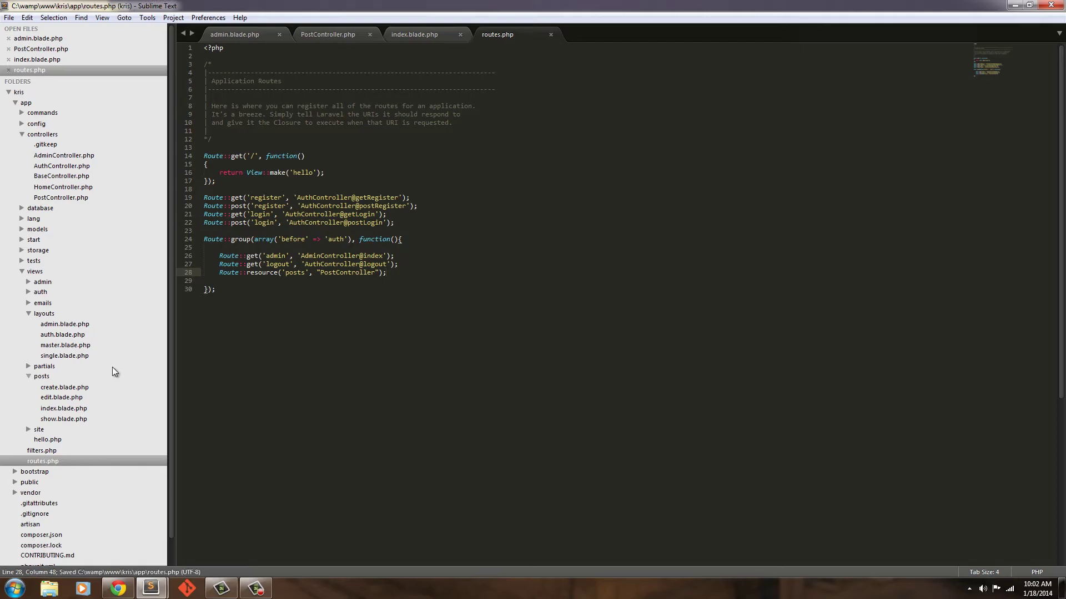
Bring Chrome to the front and load kris.dev/login.
click(117, 589)
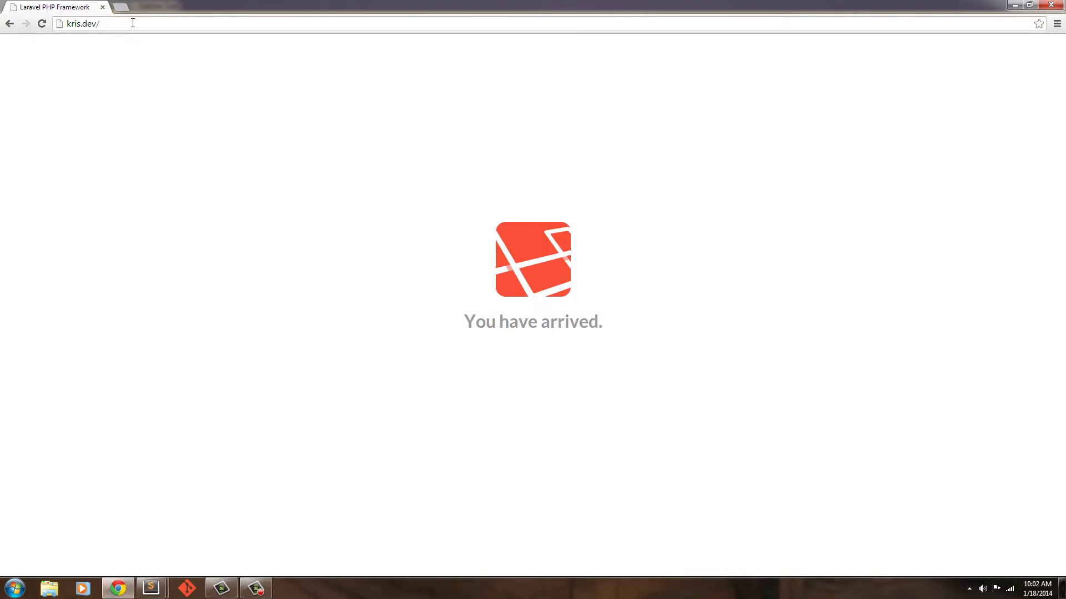
click(84, 23)
click(152, 23)
text(login)
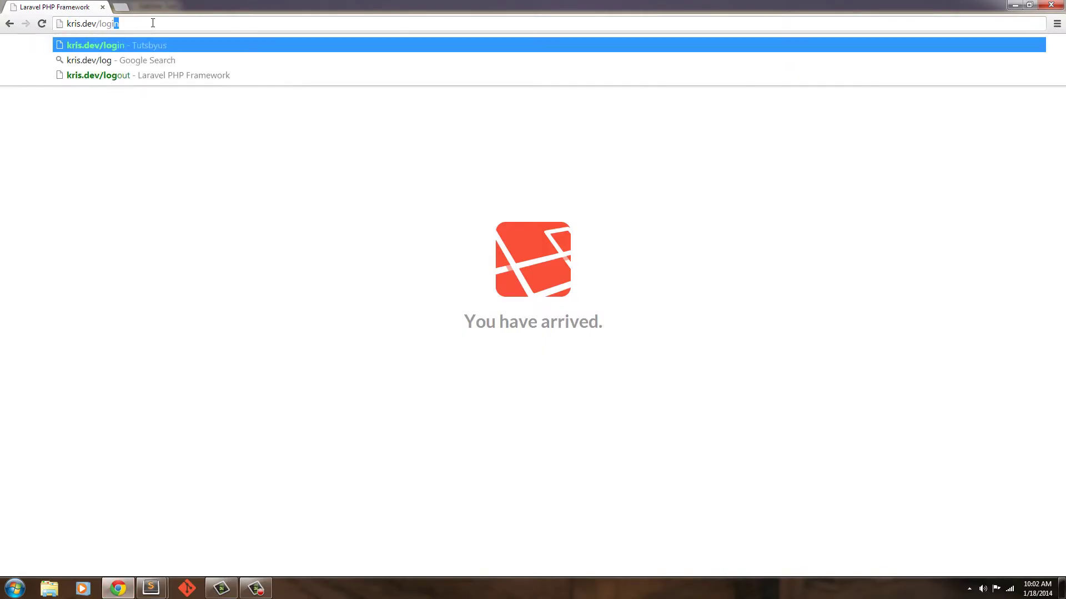
key(Return)
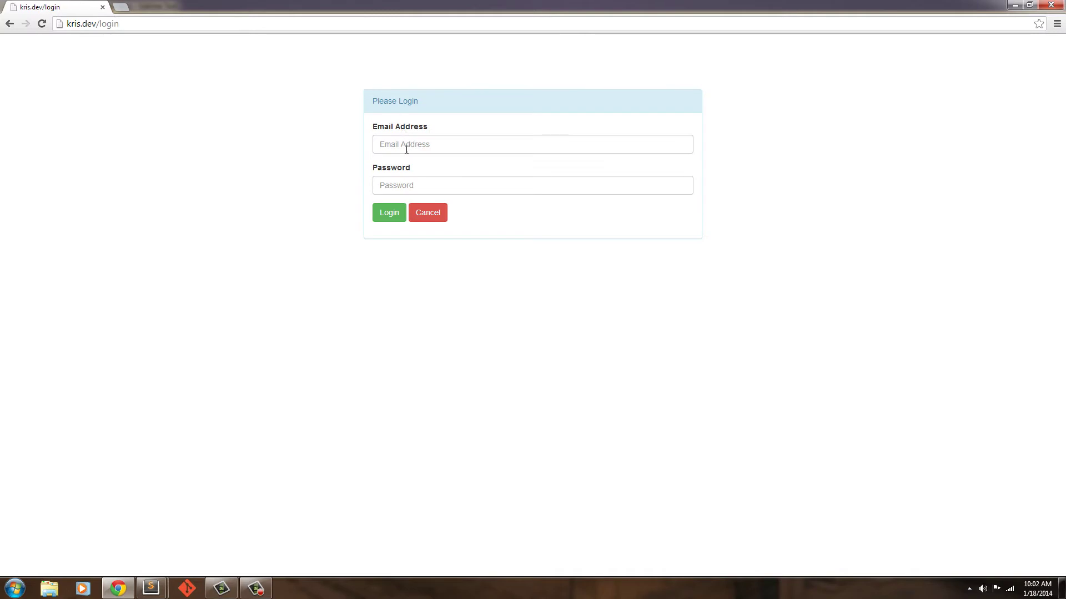
Log in with the saved email address and password.
click(407, 149)
text(you)
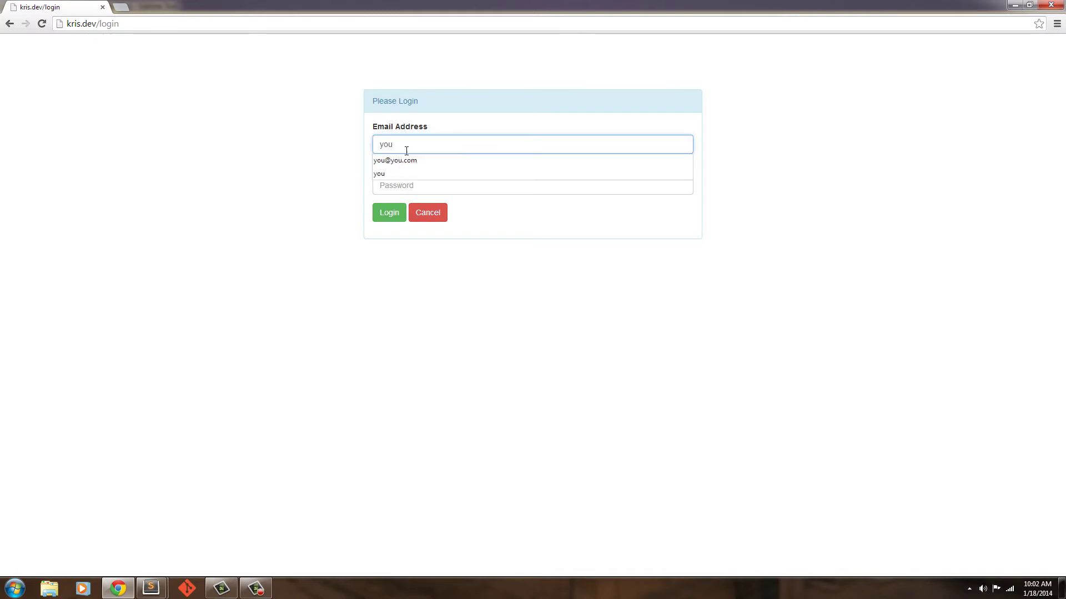
click(407, 160)
click(411, 185)
text(p)
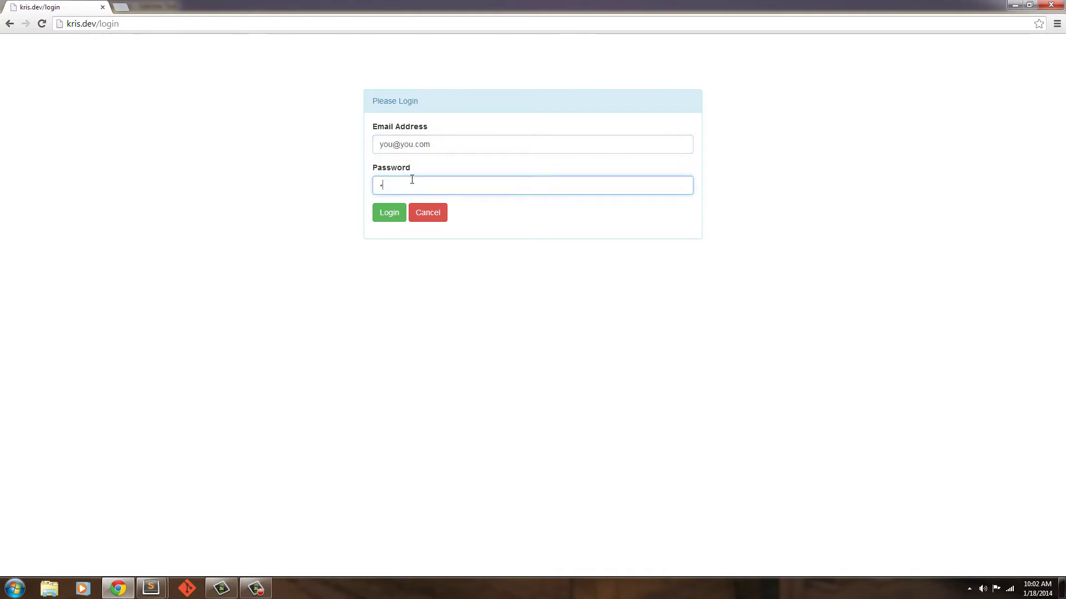
text(assword)
key(Return)
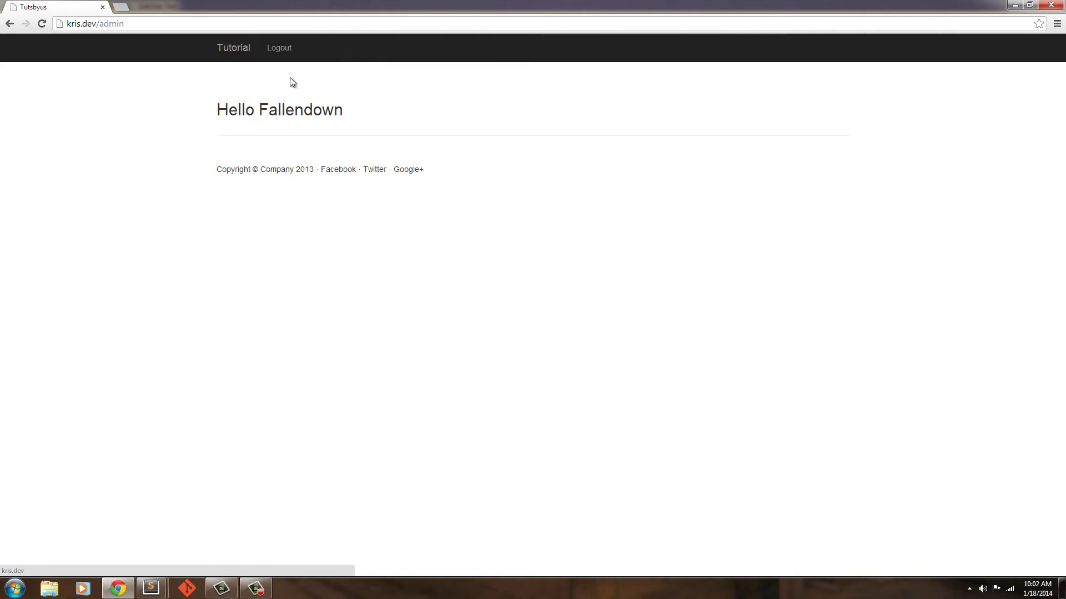
mouse_move(151, 589)
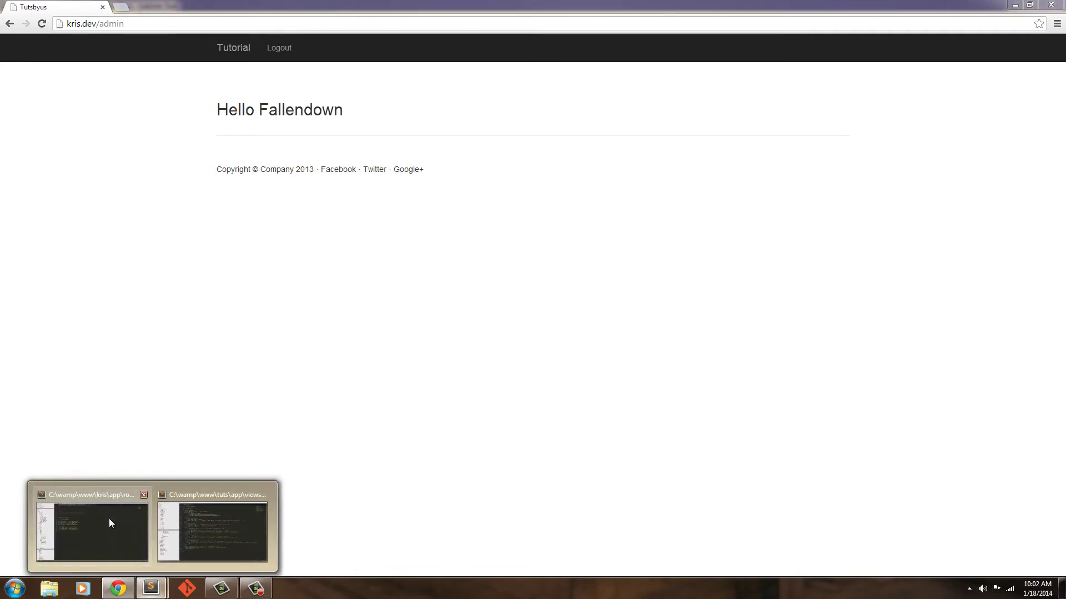
Type {{ link_to_route('posts.indes', 'Posts') }} on a new line 39 of admin.blade.php.
click(109, 519)
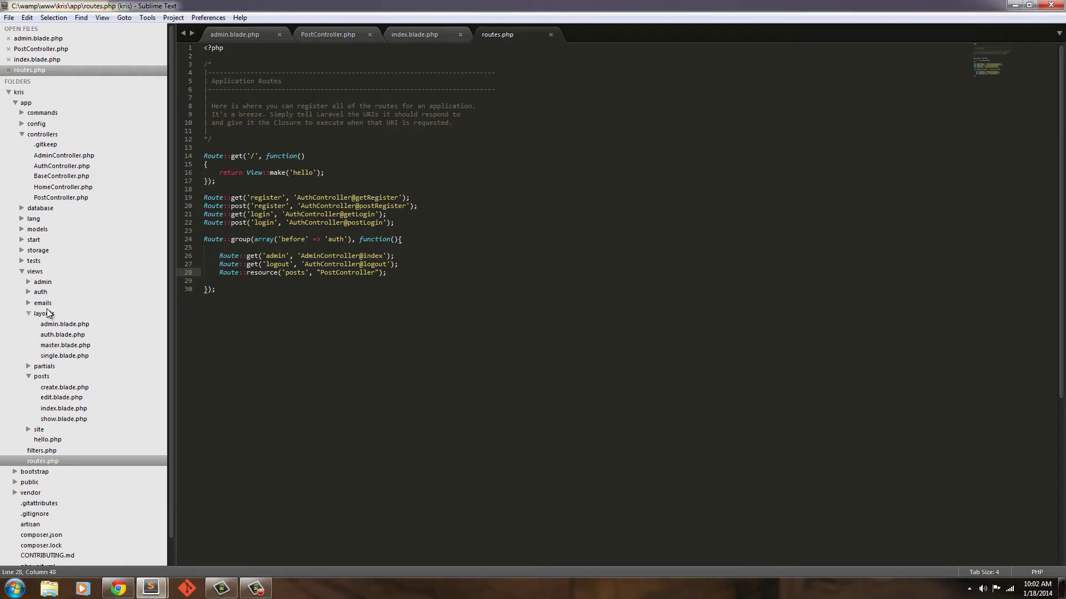
click(60, 325)
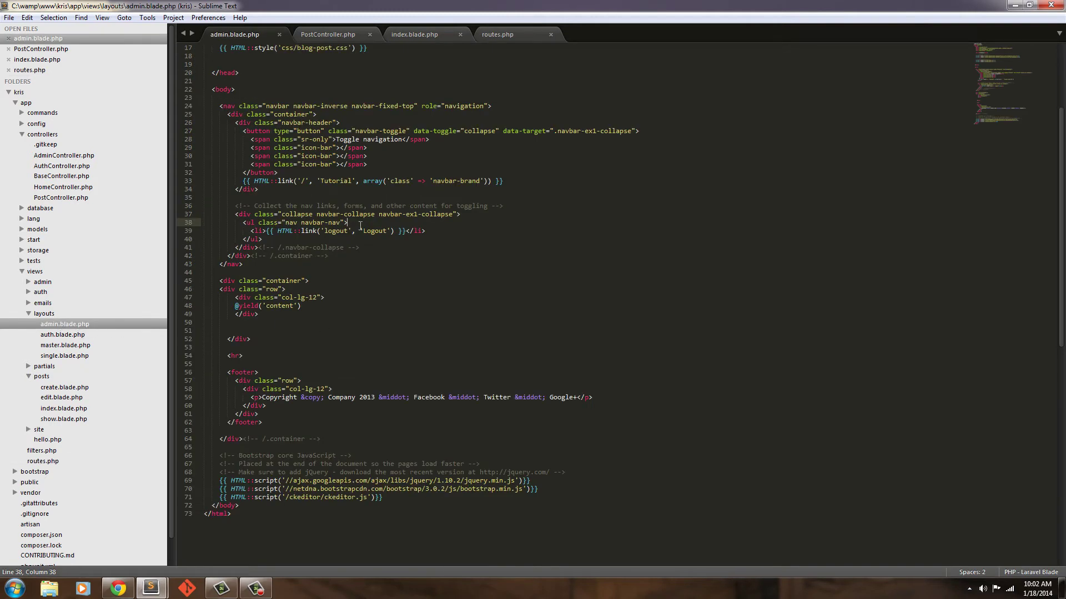
key(Return)
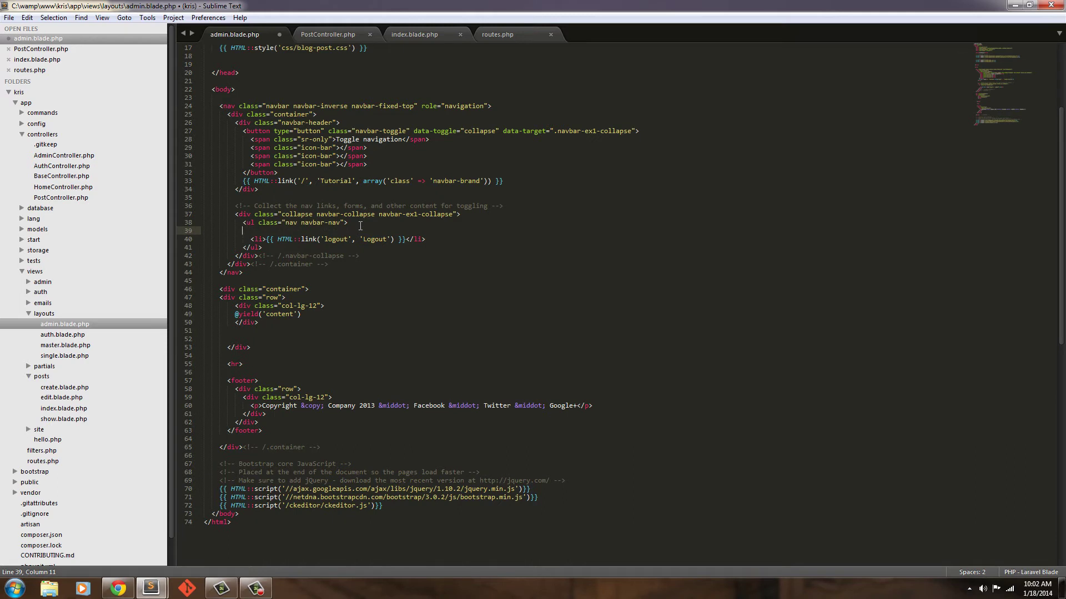
text(<li>)
text({{)
key(Left)
key(Left)
text(link_)
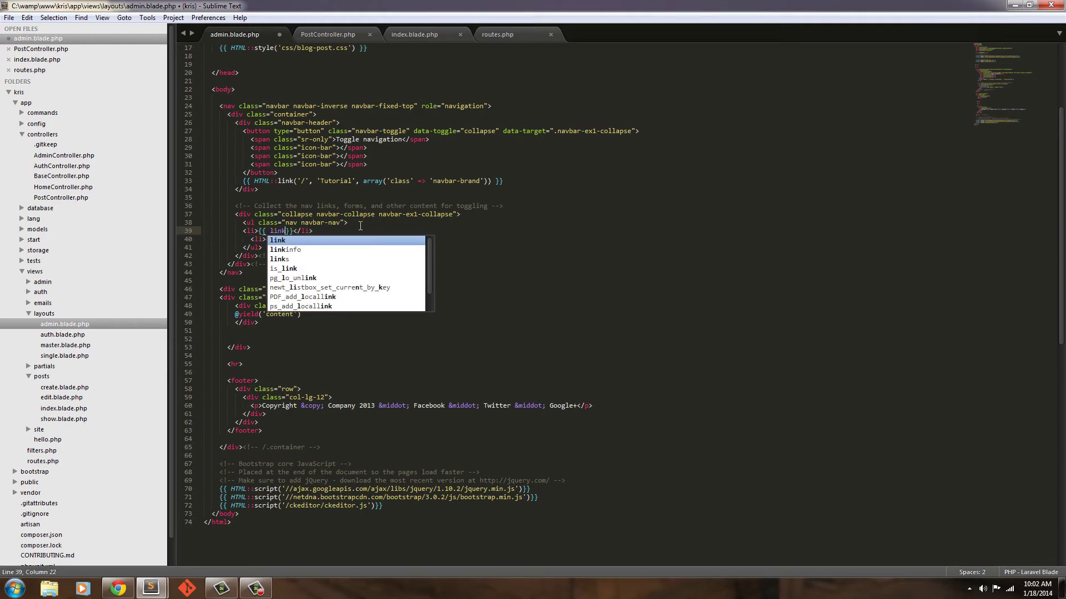
text(to@ )
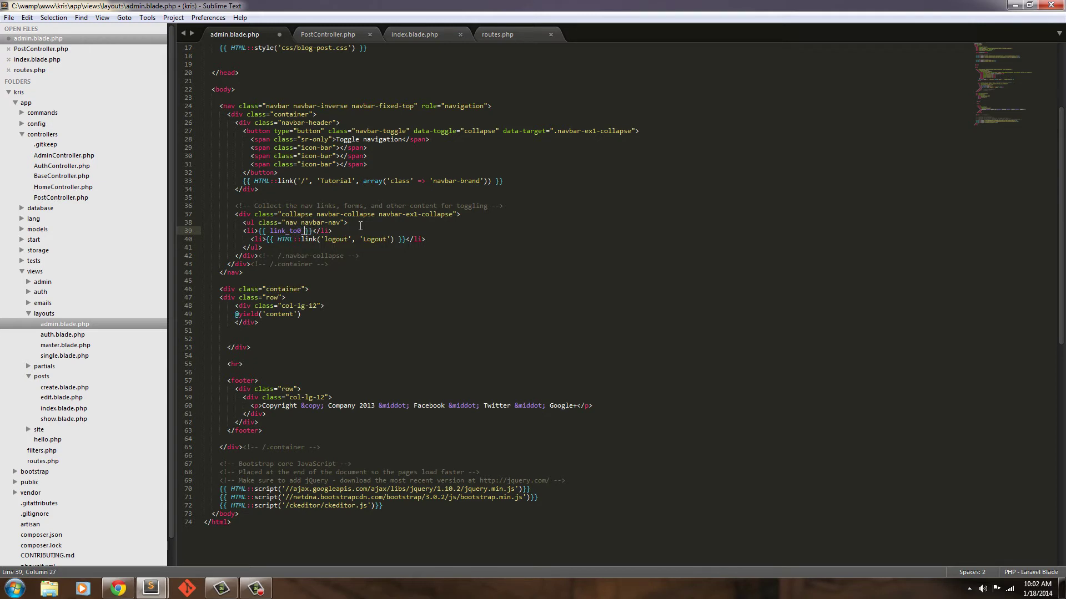
text(r)
text(oute()
text(()
text(')
text(posts.in)
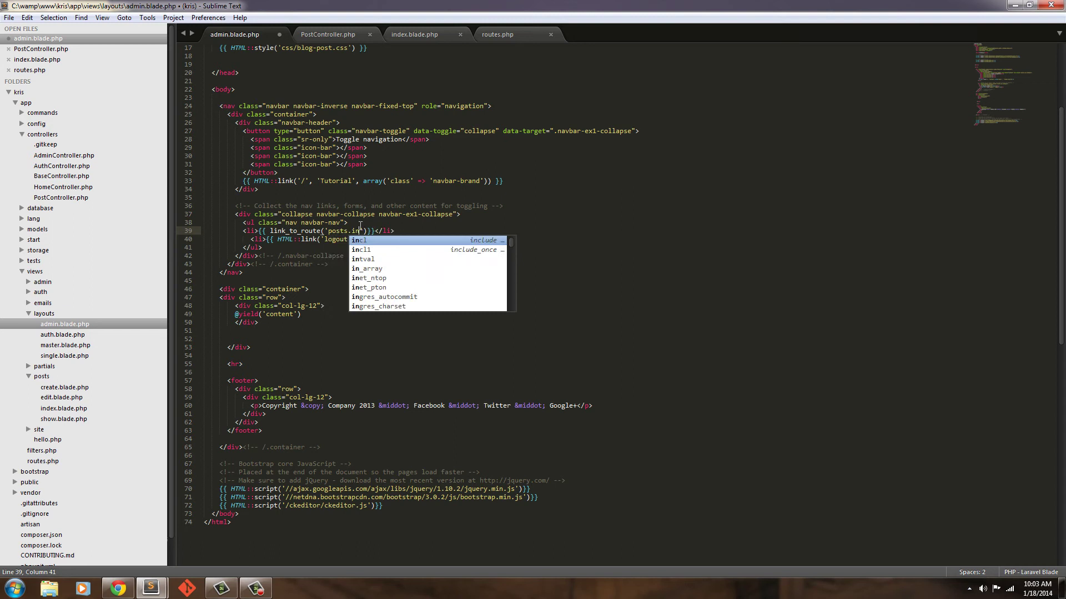
text(des)
key(Right)
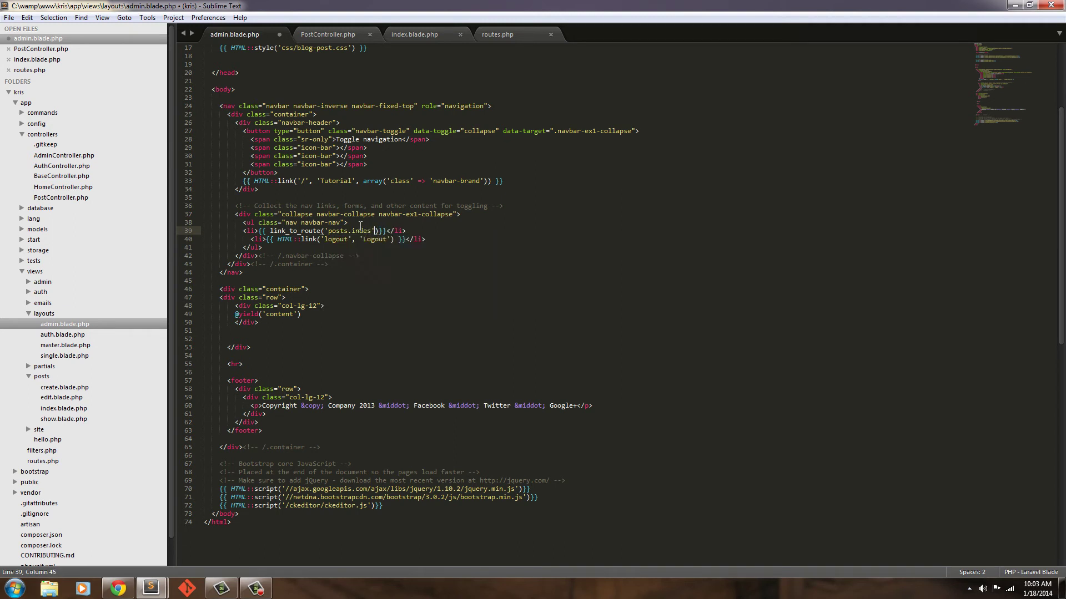
text(, )
text(')
text(Posts)
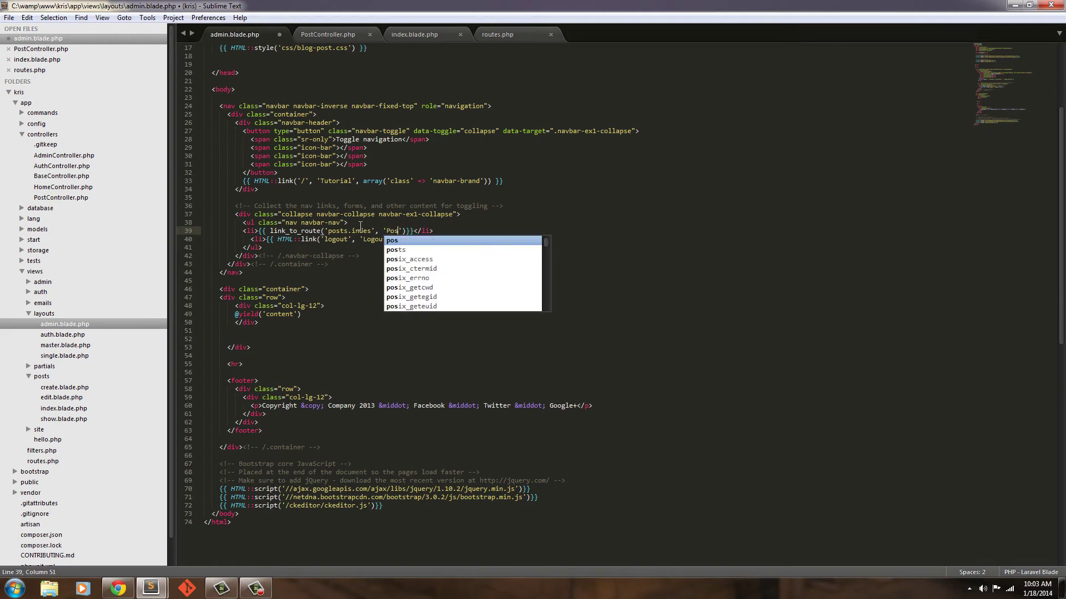
text('))
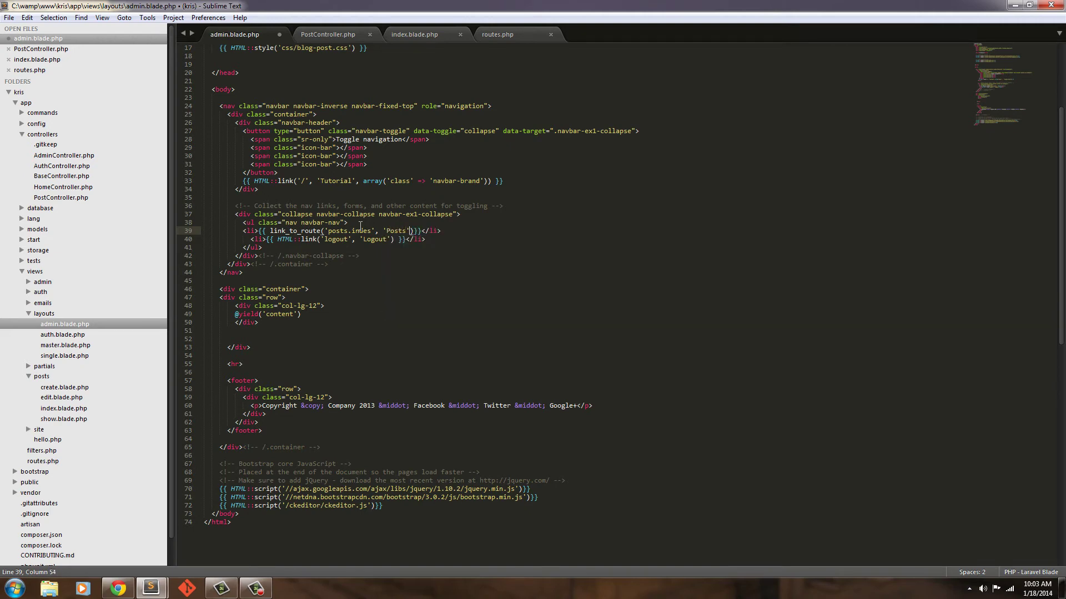
Save the admin layout and reload kris.dev/admin in Chrome to test the link.
key(ctrl+s)
text())
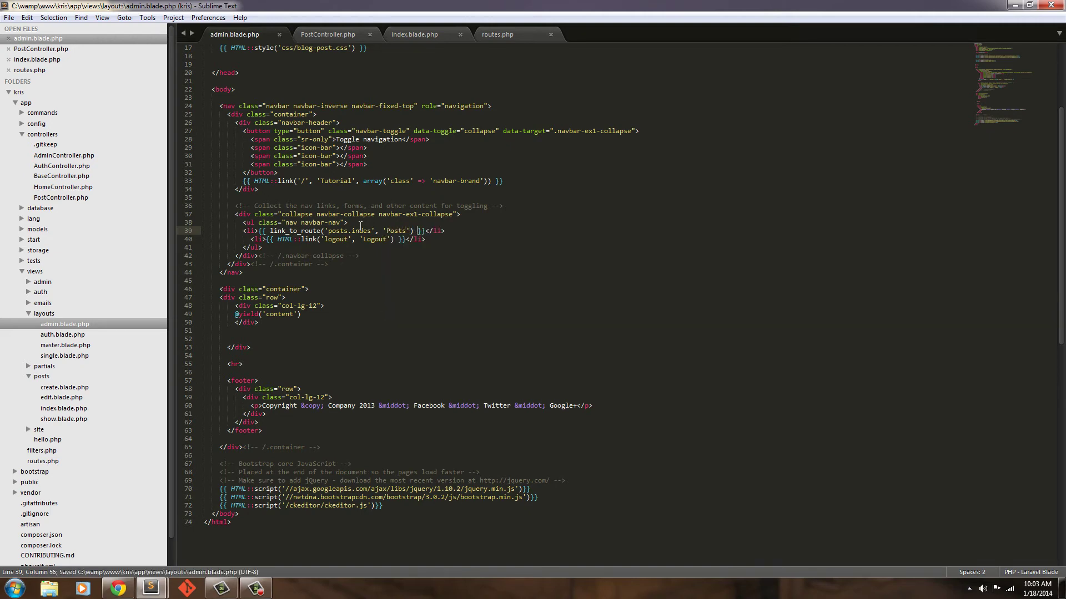
click(120, 591)
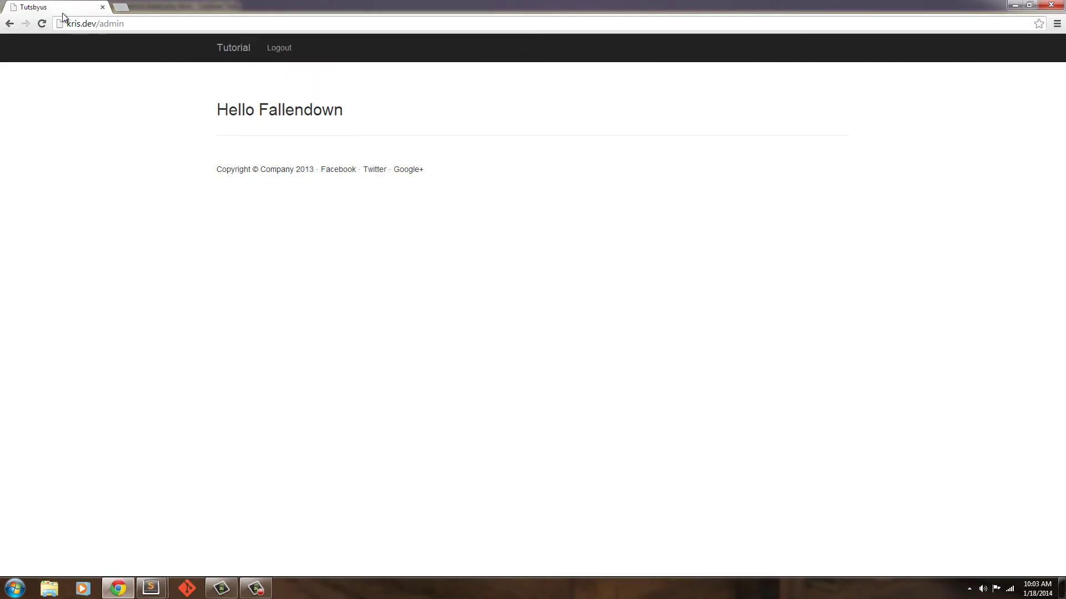
click(46, 25)
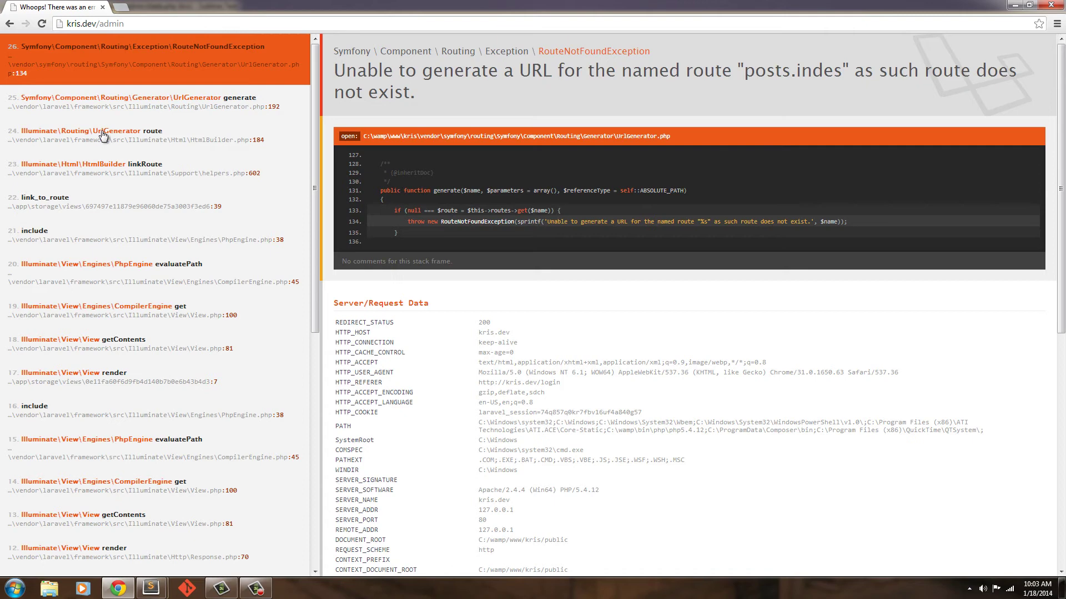
Change 'posts.indes' to 'posts.index' on line 39 and save admin.blade.php.
mouse_move(150, 589)
click(103, 537)
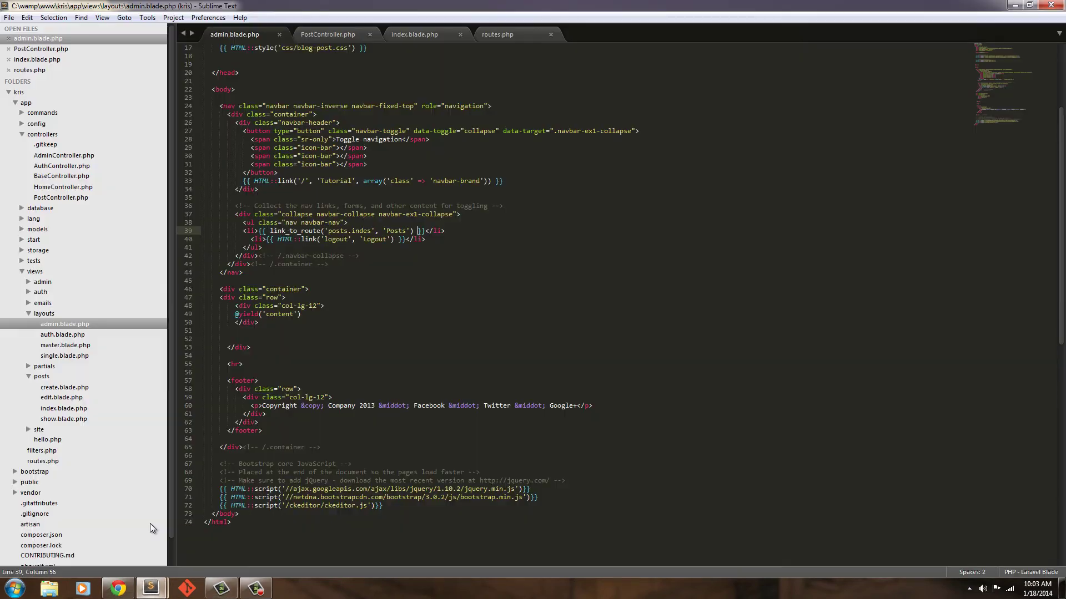
click(369, 232)
key(BackSpace)
text(x)
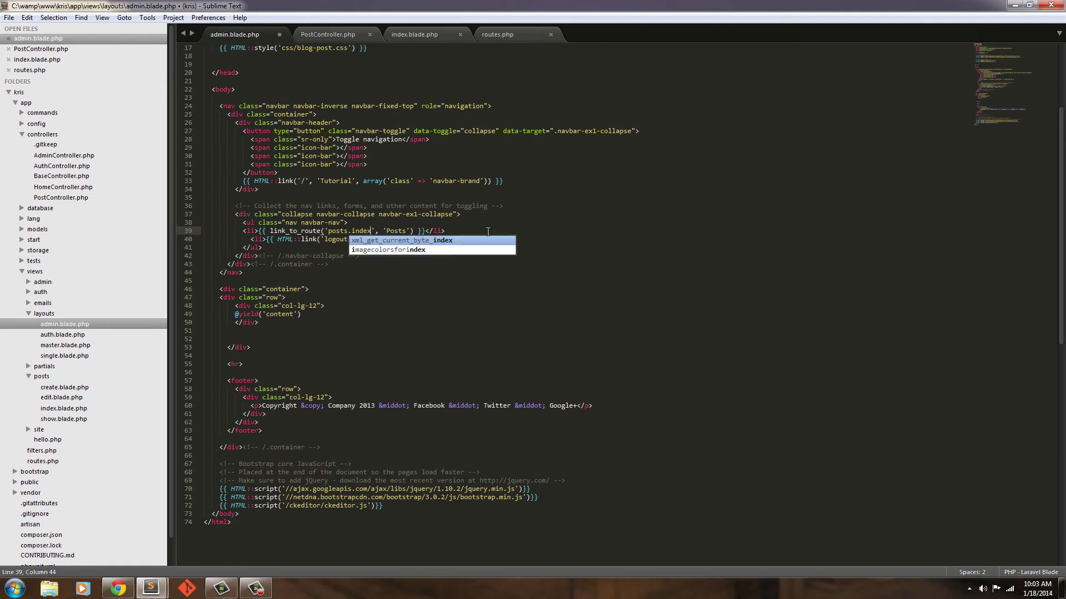
key(Escape)
key(End)
key(ctrl+s)
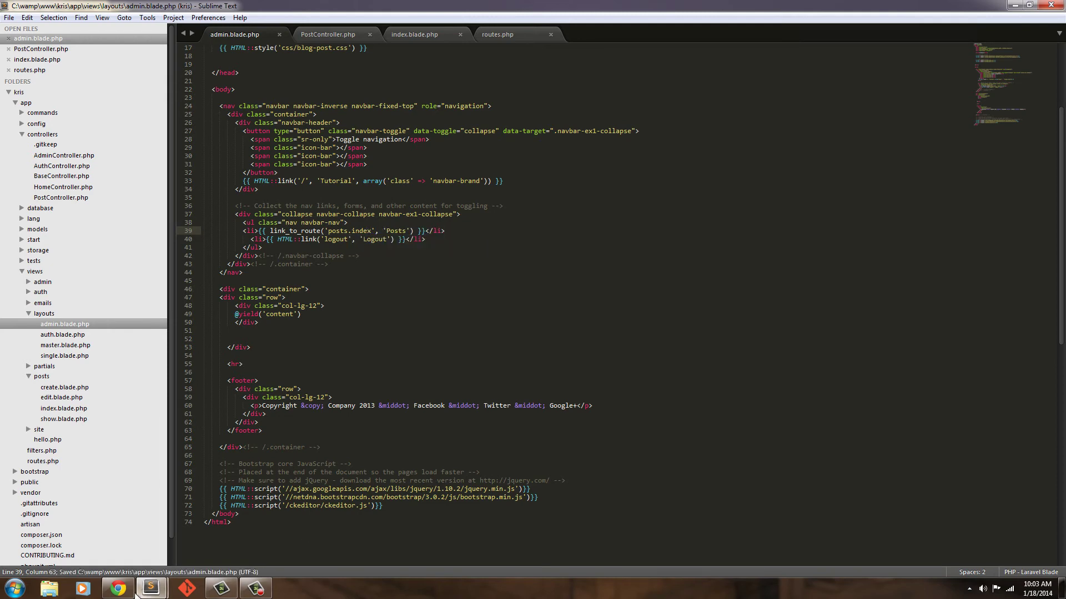
Reload the admin page, follow Posts to the empty posts list, then open 'Create a new post'.
click(117, 590)
click(43, 22)
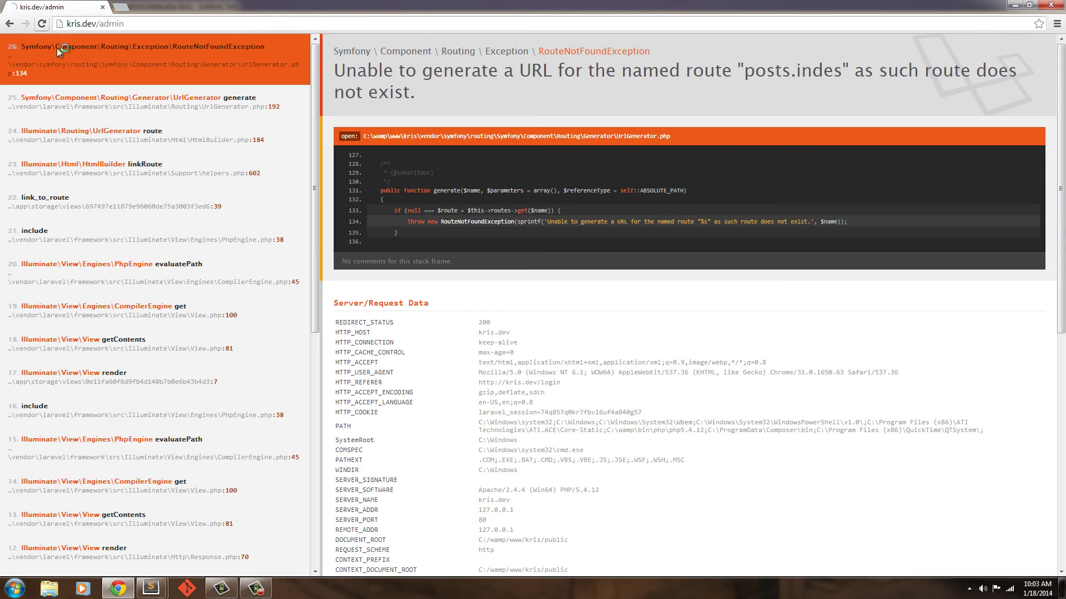
click(275, 47)
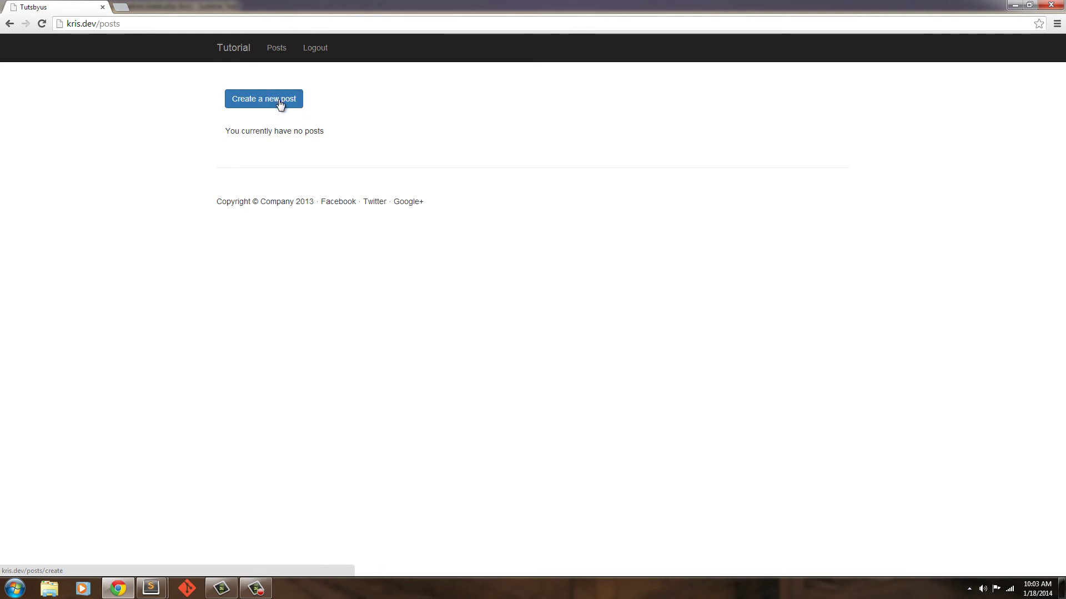
click(279, 104)
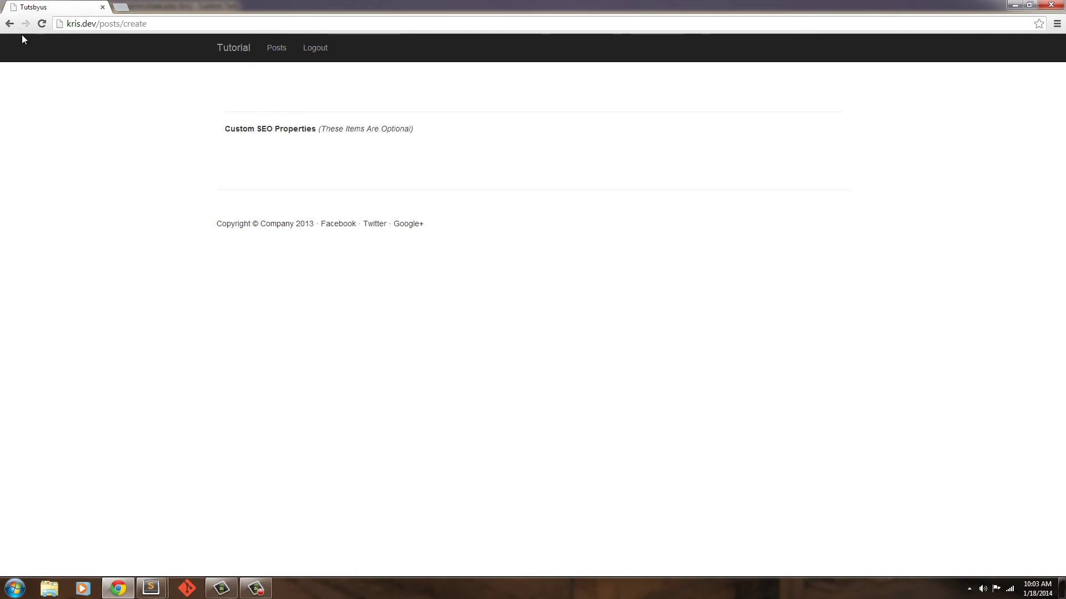
click(10, 24)
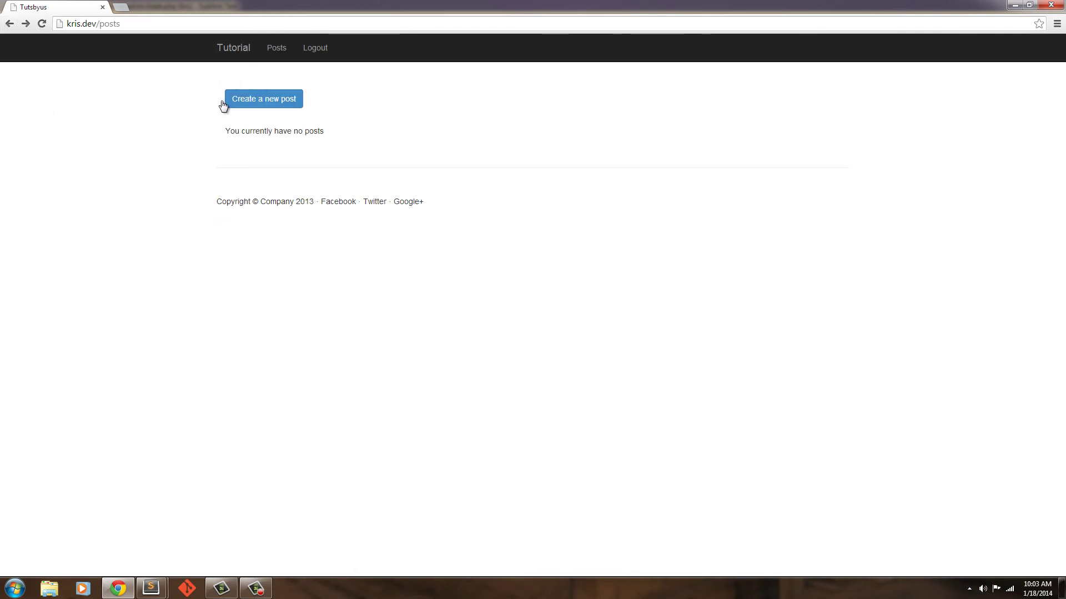
click(266, 100)
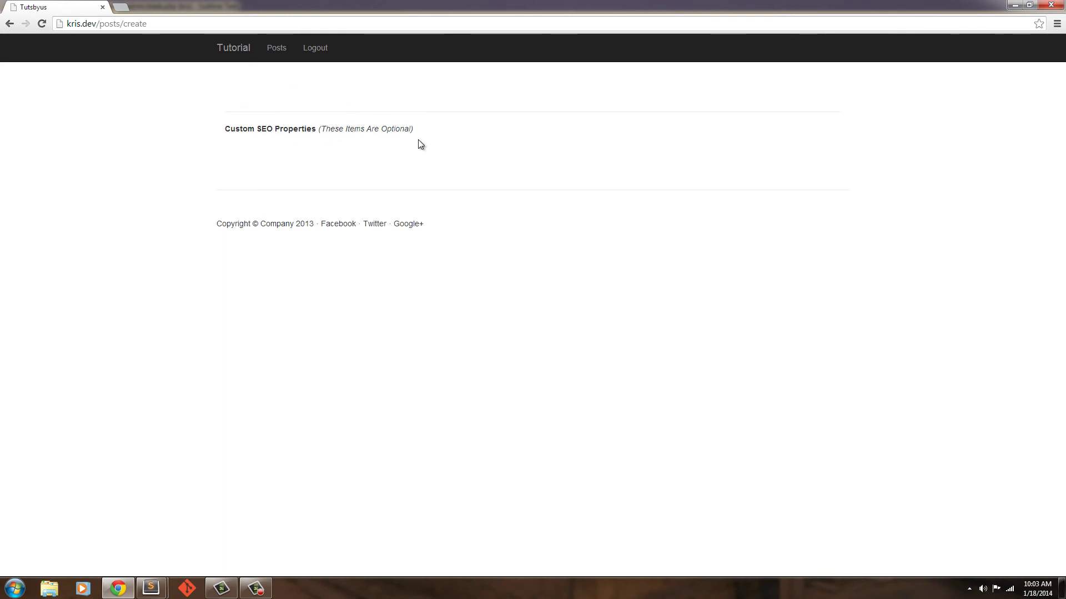
In the kris project window, open views/posts/create.blade.php and select from line 15 into line 16.
click(151, 588)
click(99, 530)
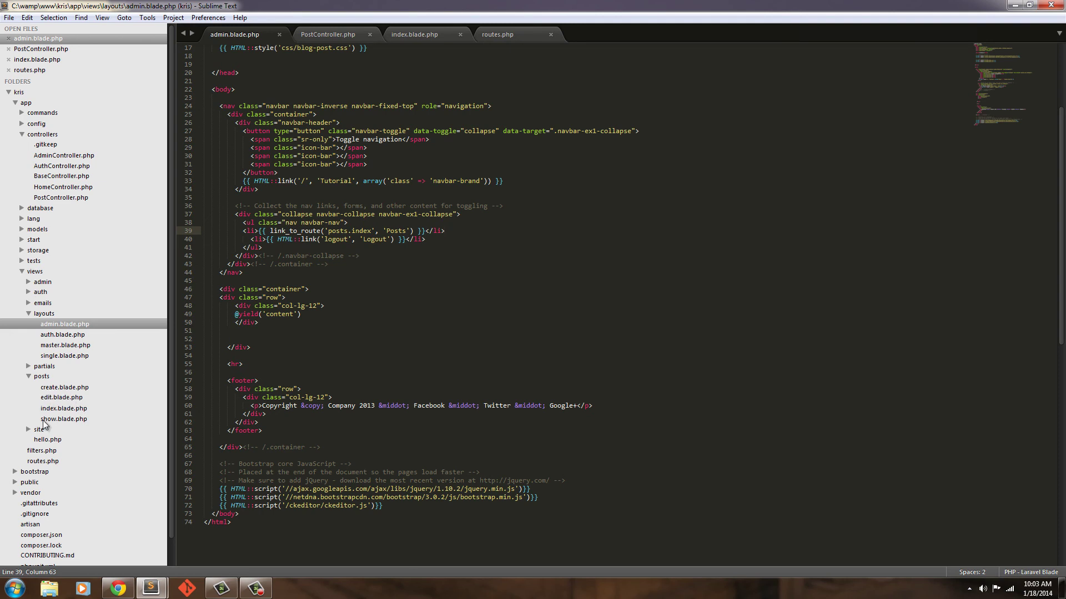
click(58, 388)
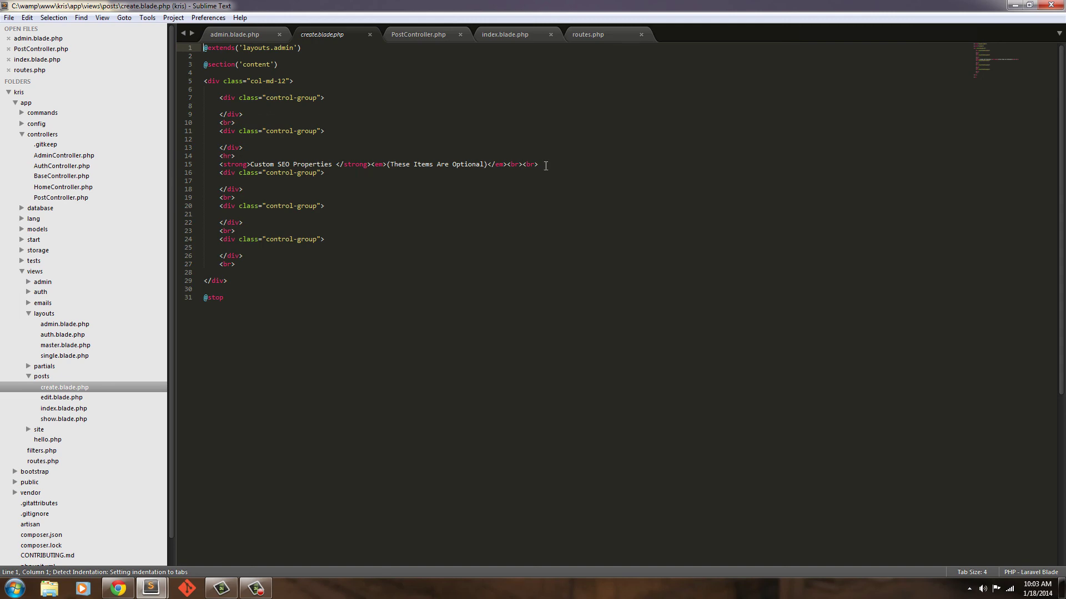
drag(539, 164, 220, 172)
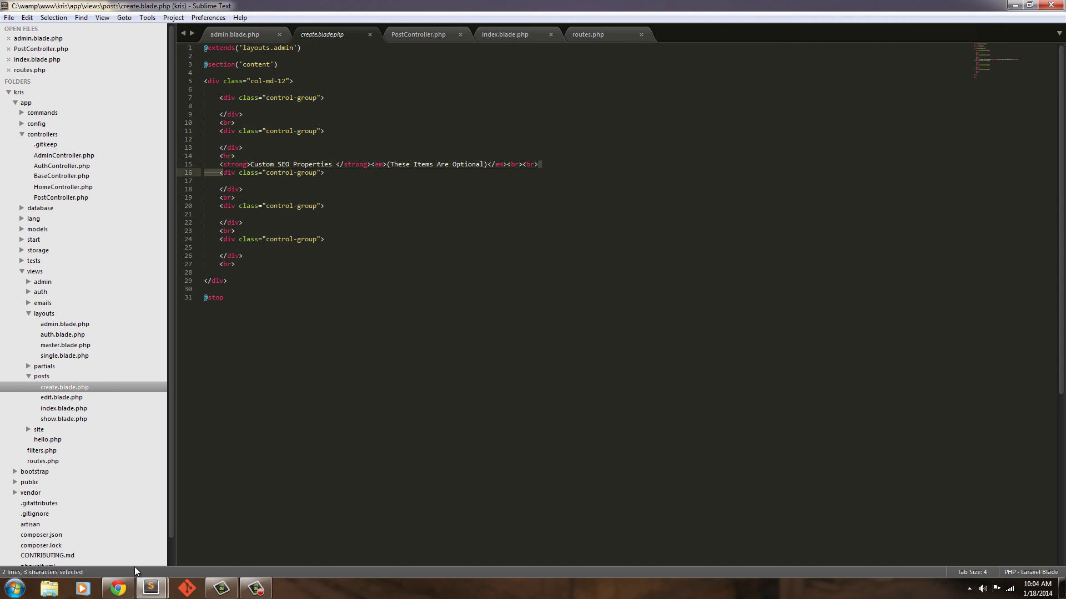
click(118, 589)
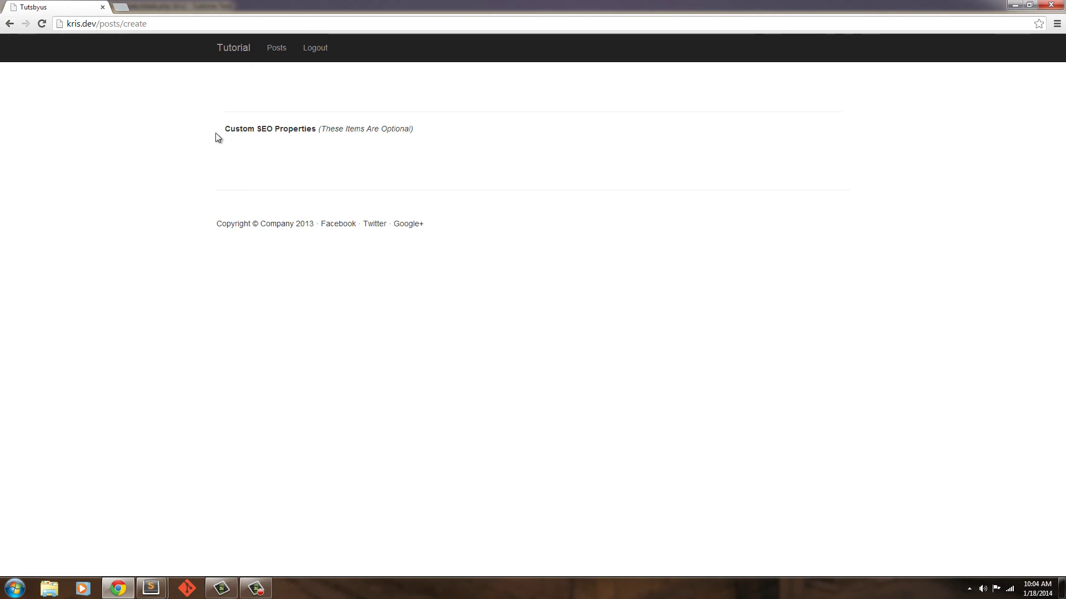
drag(223, 130, 414, 130)
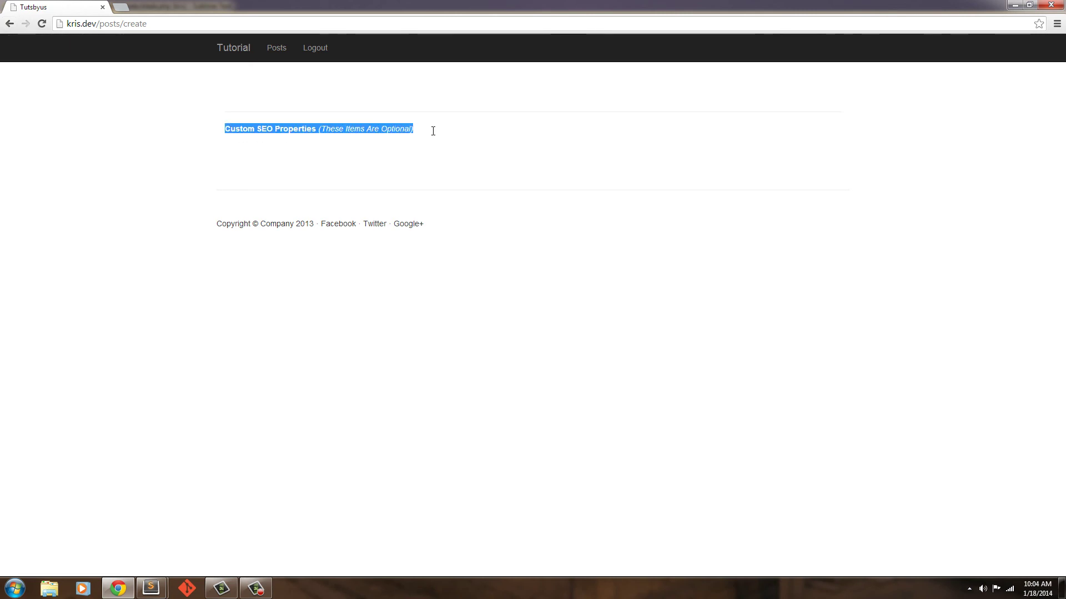
click(10, 23)
click(254, 100)
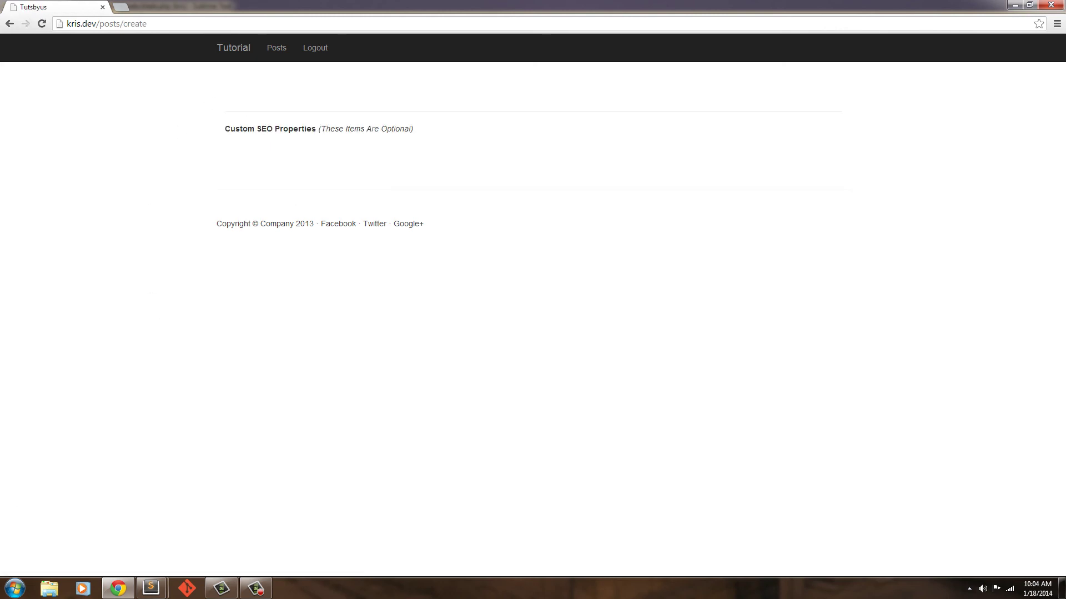
click(150, 589)
mouse_move(150, 589)
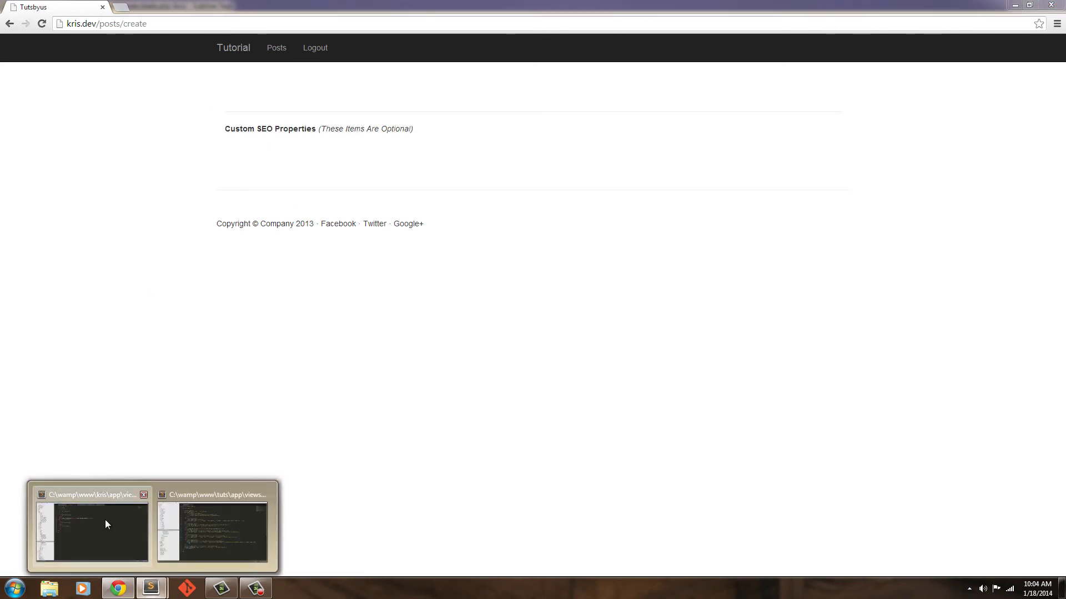
click(105, 520)
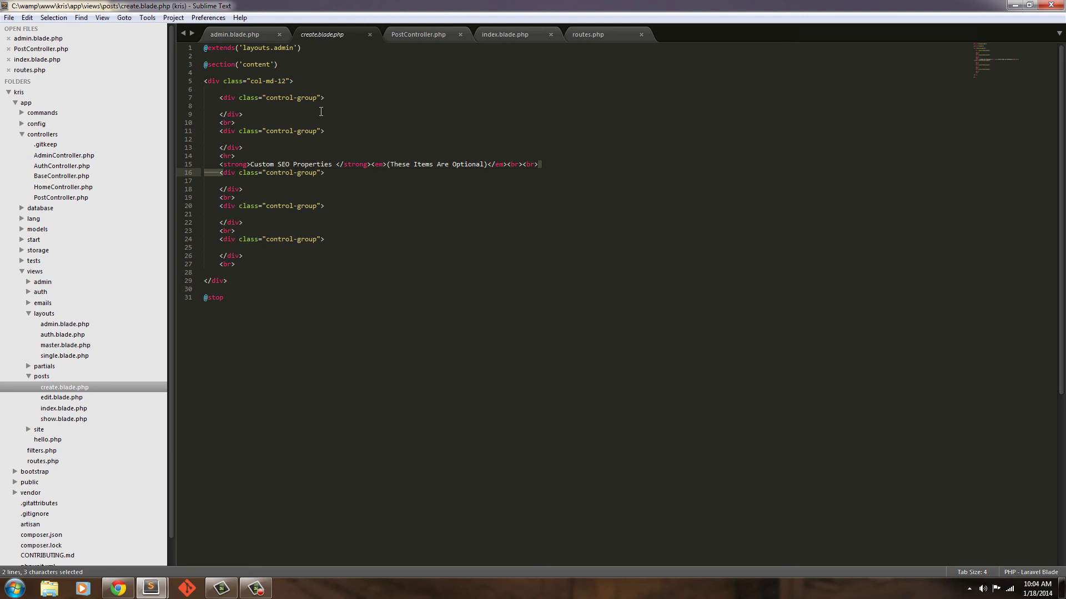